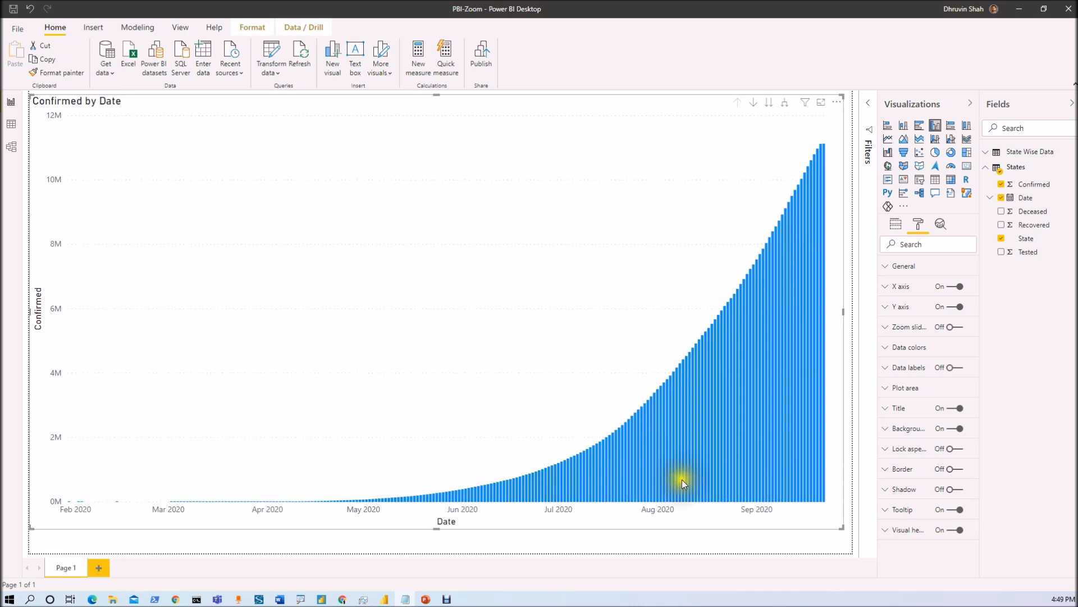
- Select the Confirmed by Date chart and show its field assignments (Date, State axis; Confirmed values)
click(658, 495)
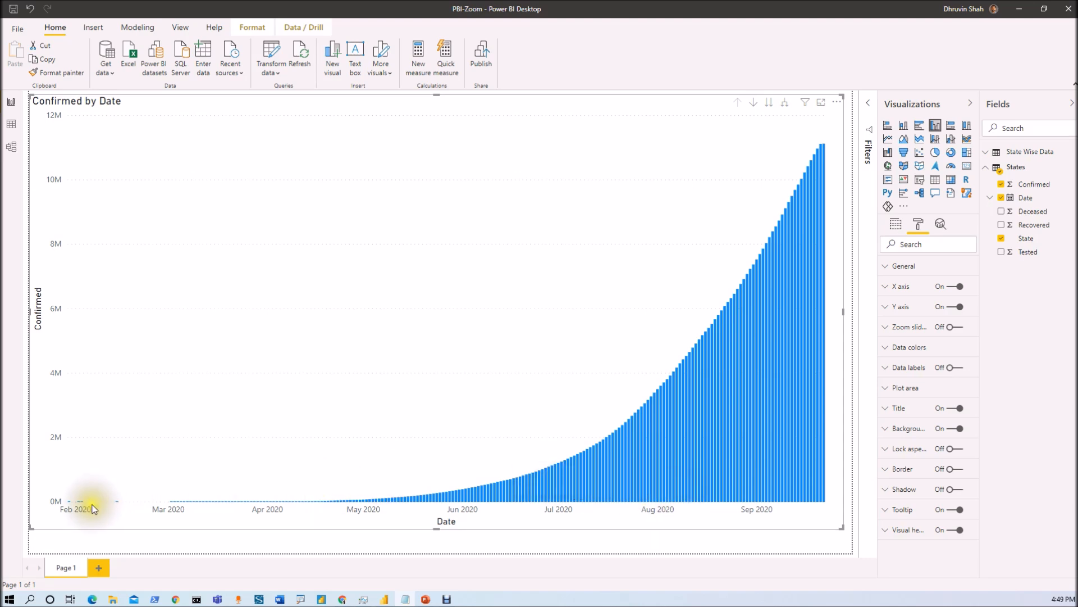
click(564, 524)
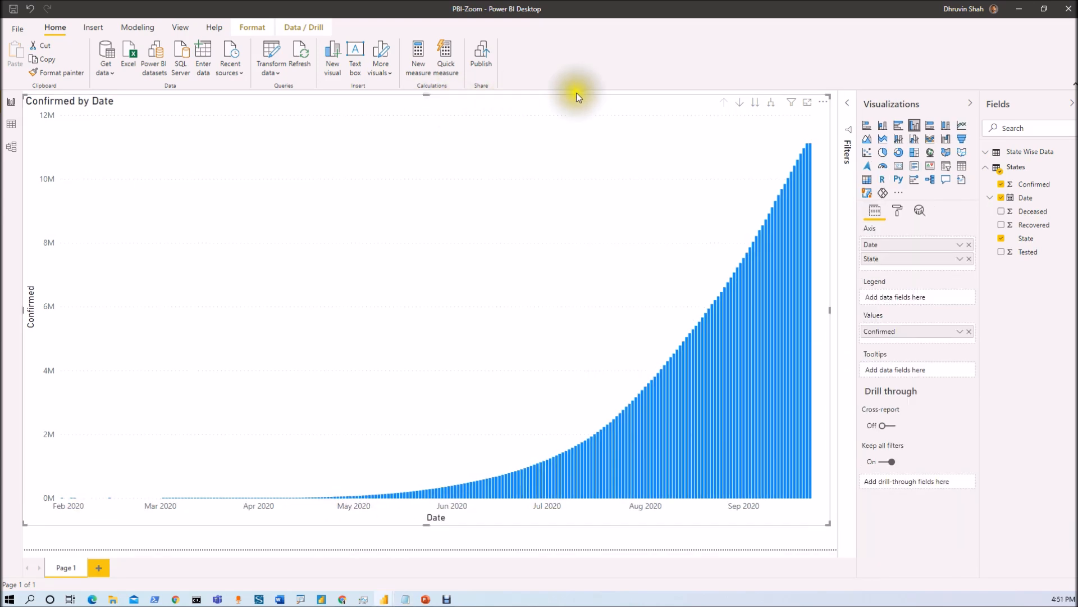
- Enable Zoom slider in Format and switch on the X axis and Y axis sliders
click(896, 214)
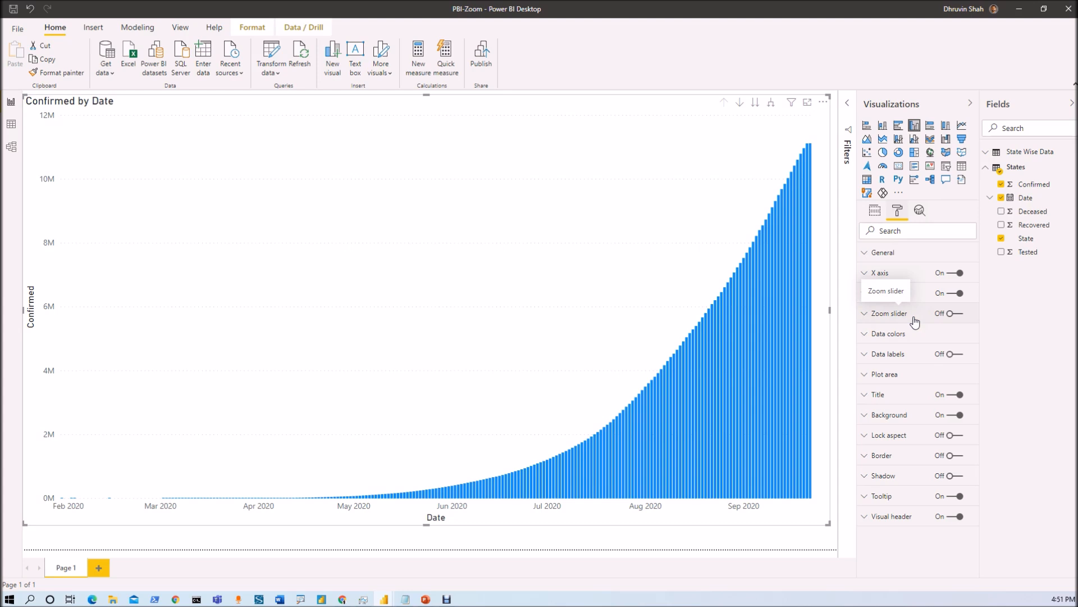
click(952, 314)
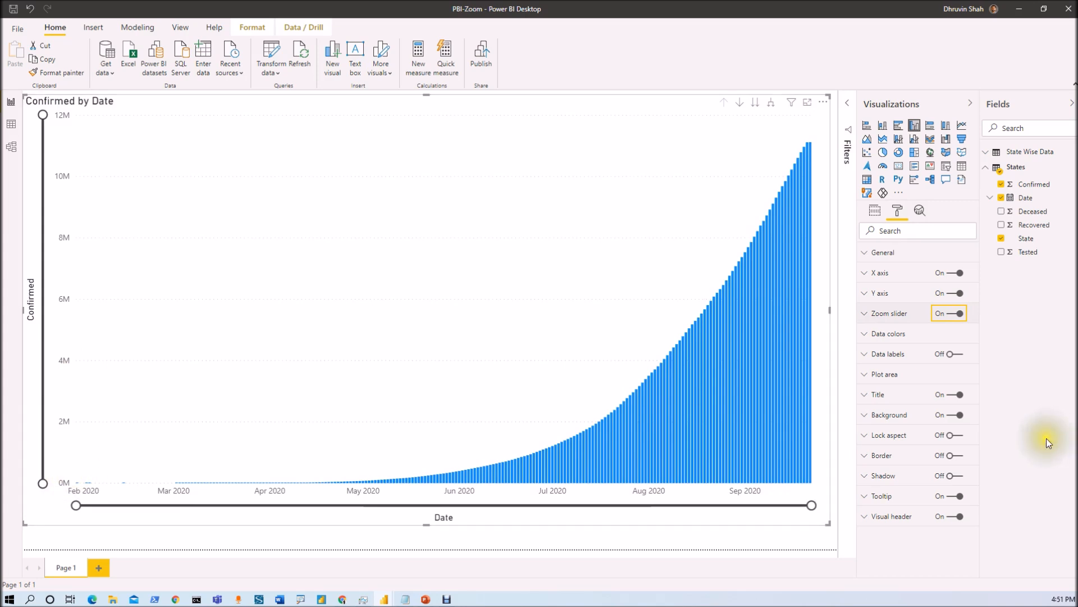
click(868, 313)
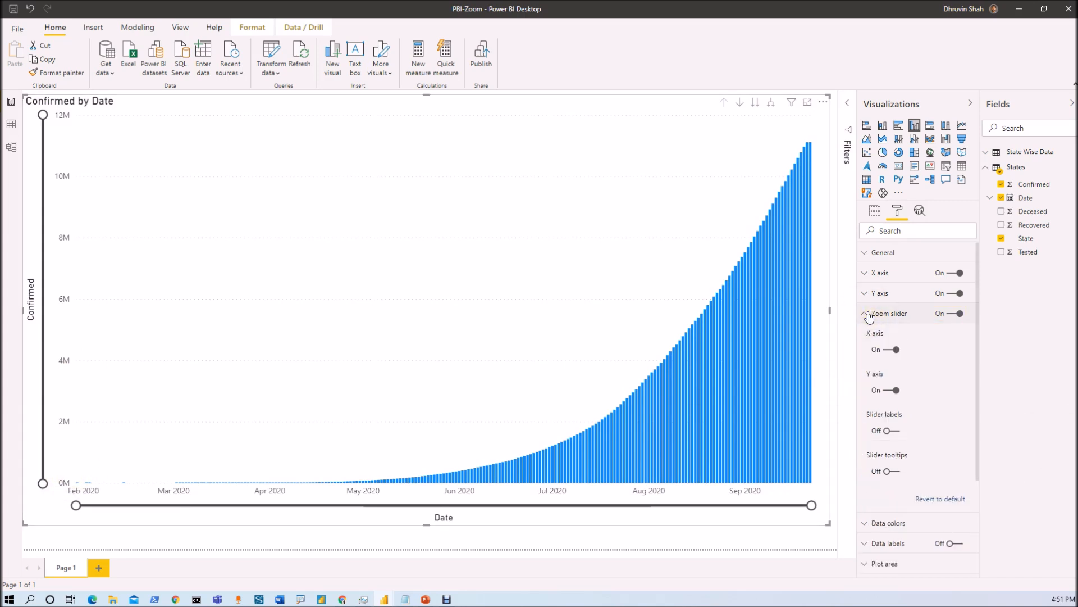
click(891, 351)
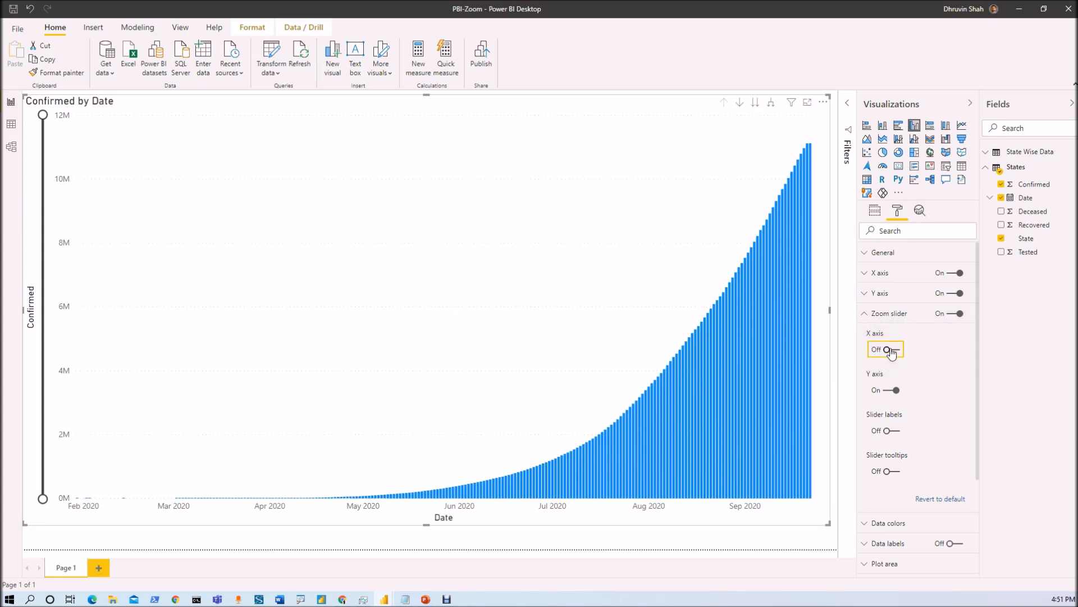
click(893, 352)
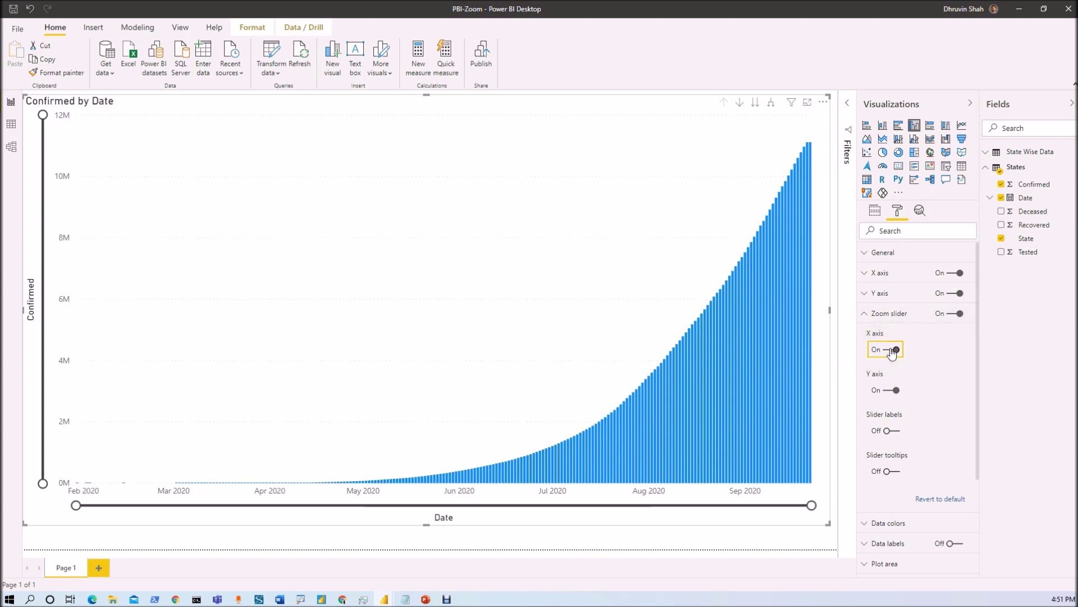
click(893, 390)
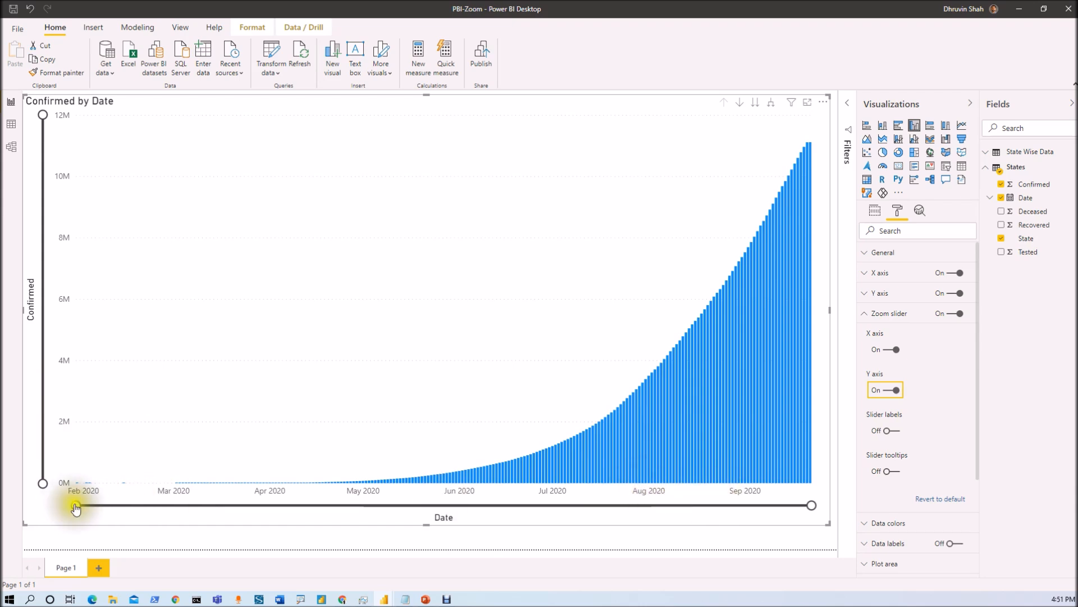
- Zoom the date axis in from the left so the chart starts near August 2020
drag(78, 506, 535, 507)
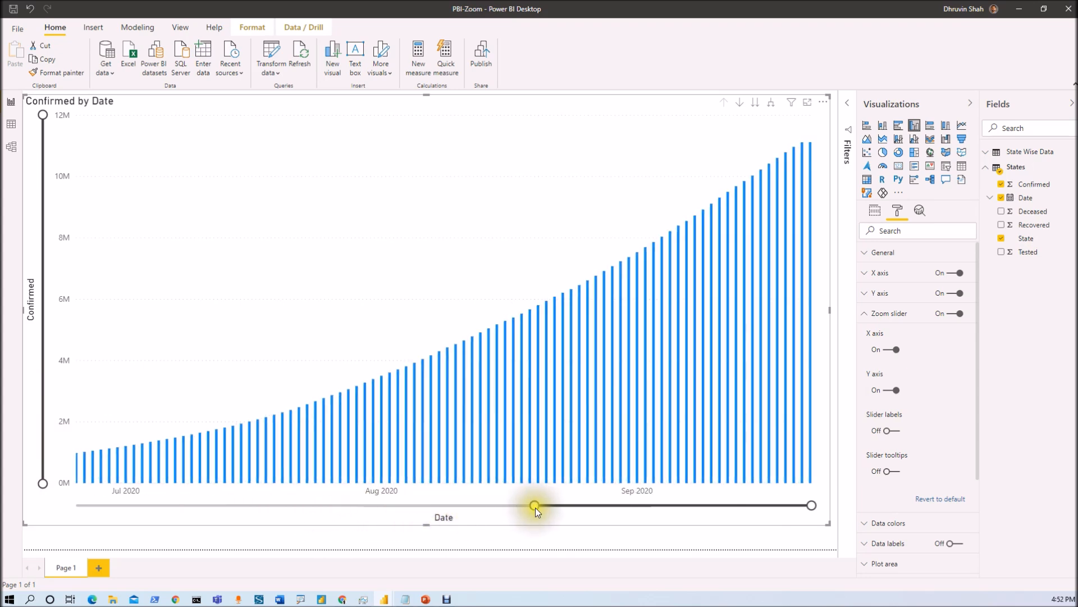
drag(535, 508, 589, 507)
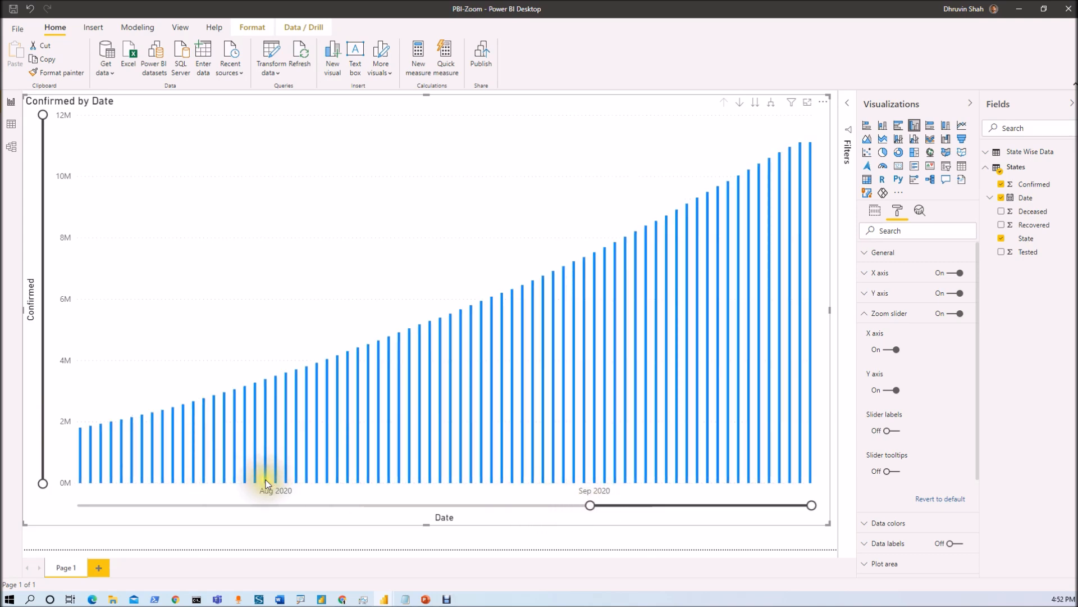
mouse_move(275, 456)
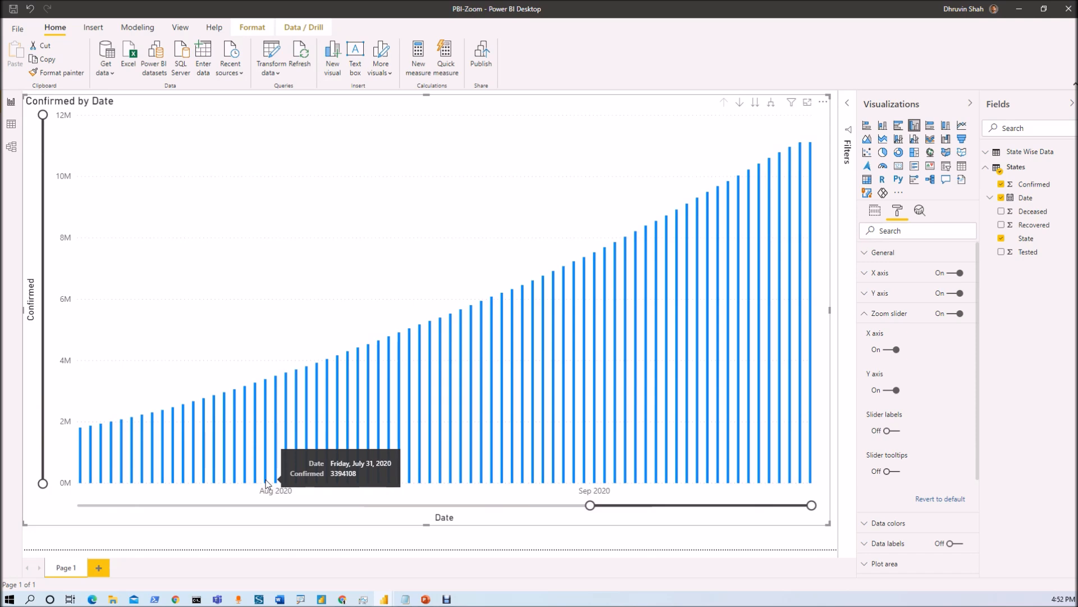
click(280, 479)
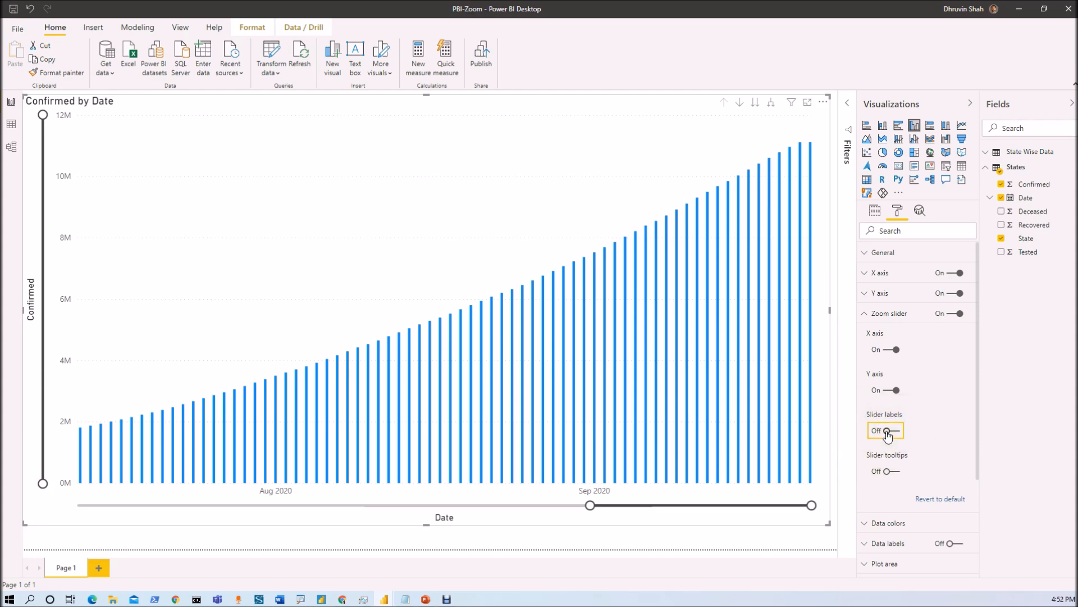
- Turn on Slider labels and Slider tooltips, then move the date start to around August 9
click(888, 431)
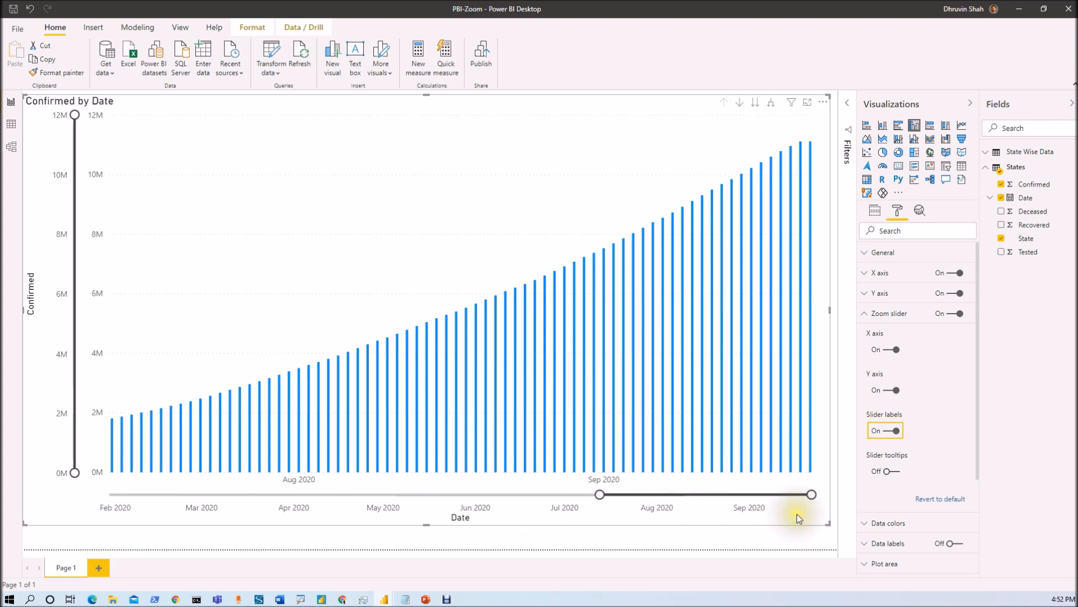
click(892, 472)
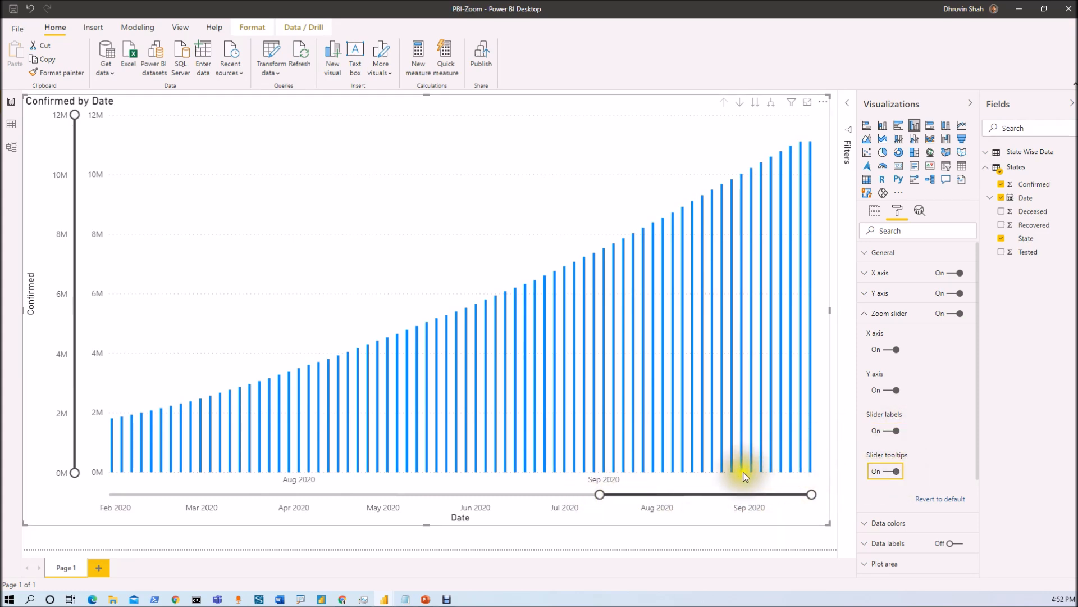
drag(599, 496, 606, 496)
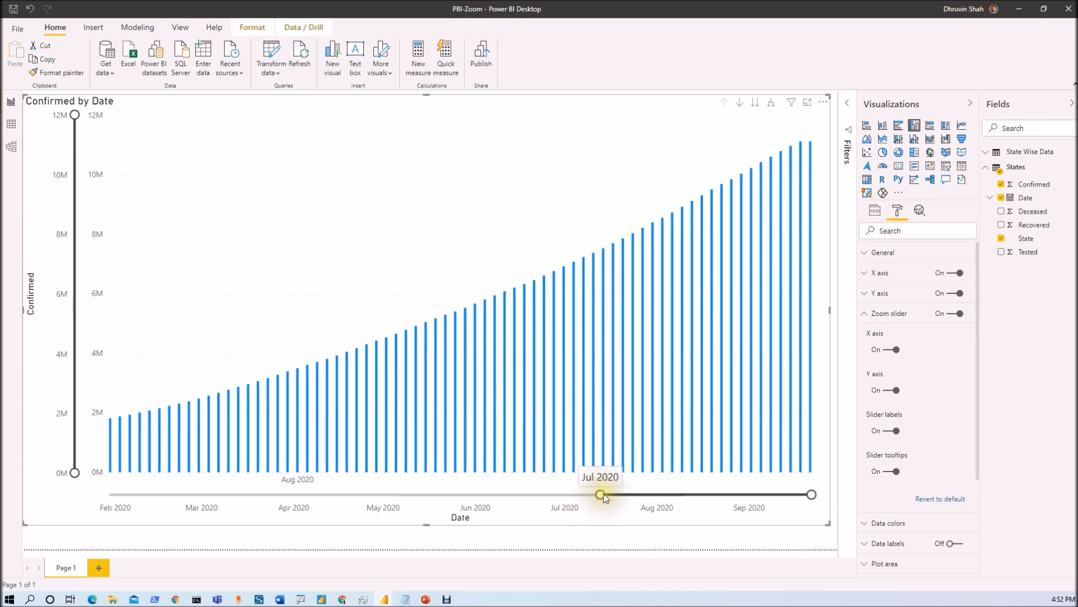
drag(606, 496, 617, 493)
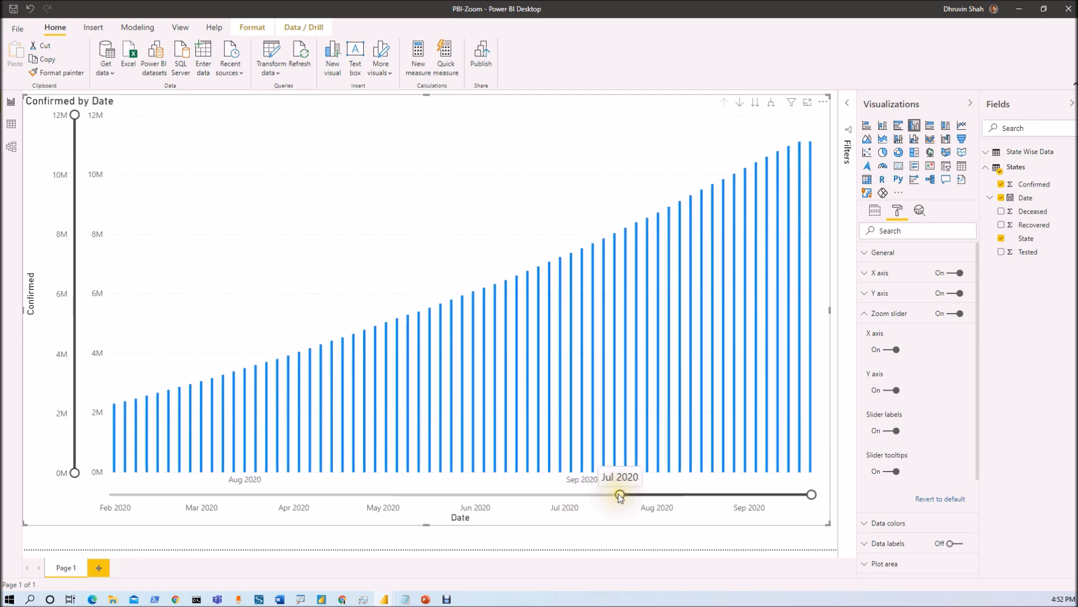
drag(617, 493, 674, 493)
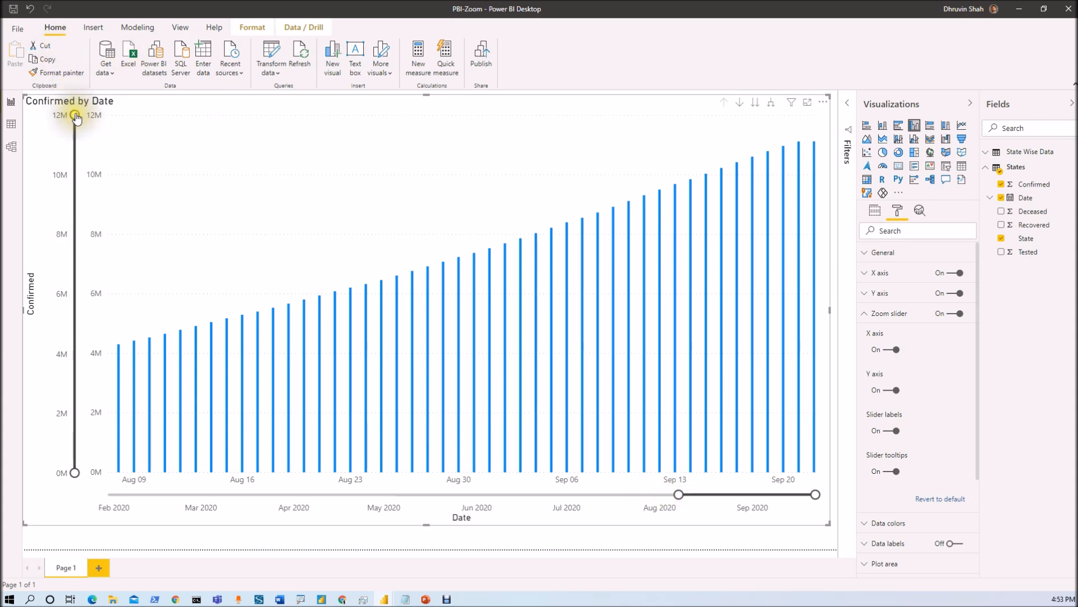
- Lower the Y-axis slider's top handle so Confirmed is capped near 8M
drag(75, 117, 75, 181)
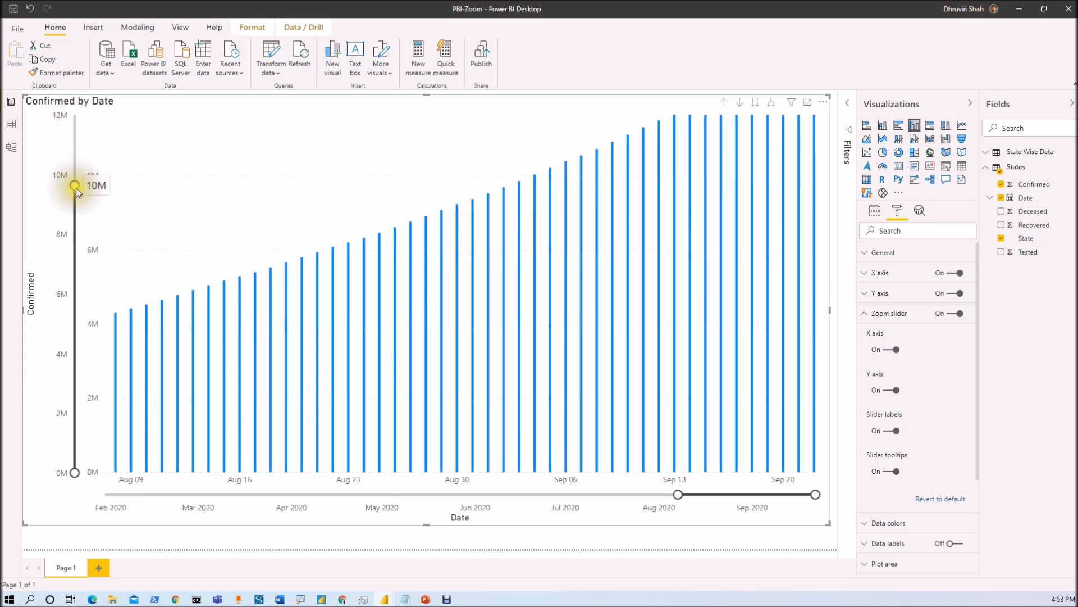
drag(75, 180, 76, 228)
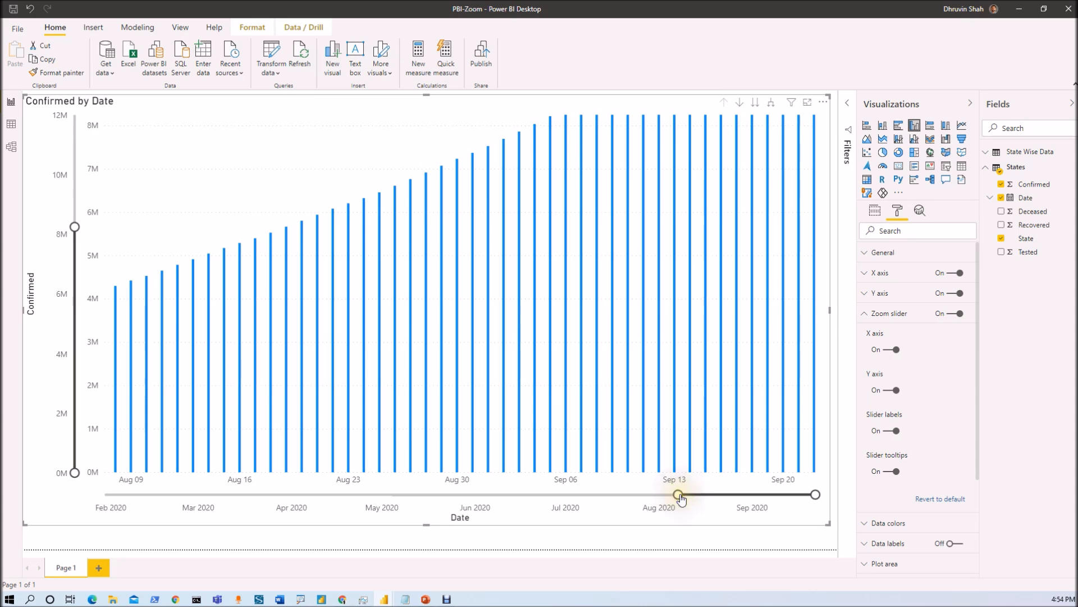
- Widen the date axis back to nearly the full March–September 2020 range
mouse_move(679, 496)
mouse_down()
mouse_move(389, 506)
mouse_move(121, 496)
mouse_up()
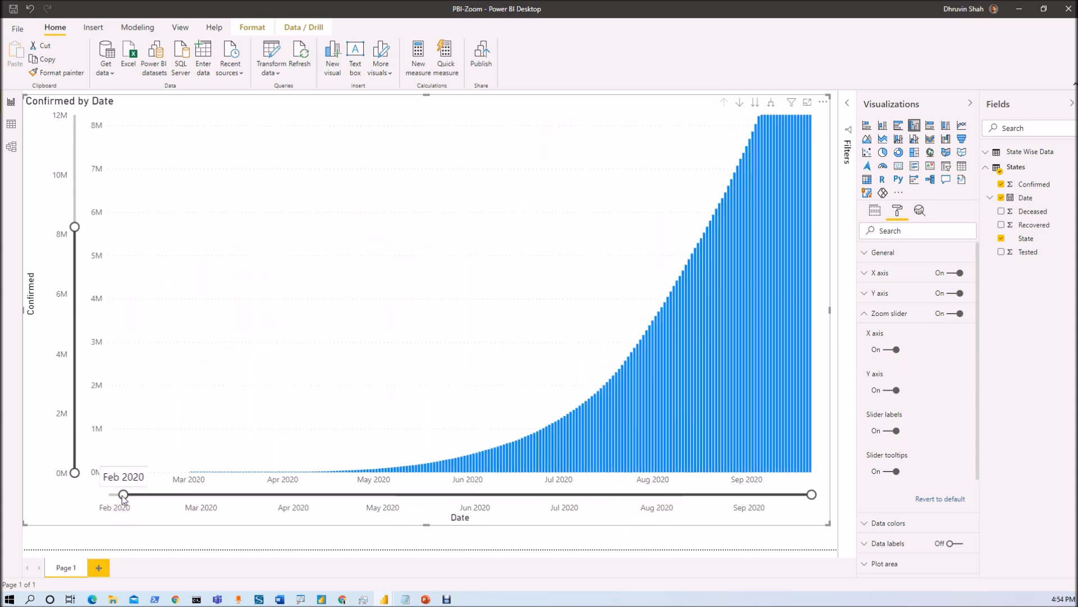
mouse_move(384, 599)
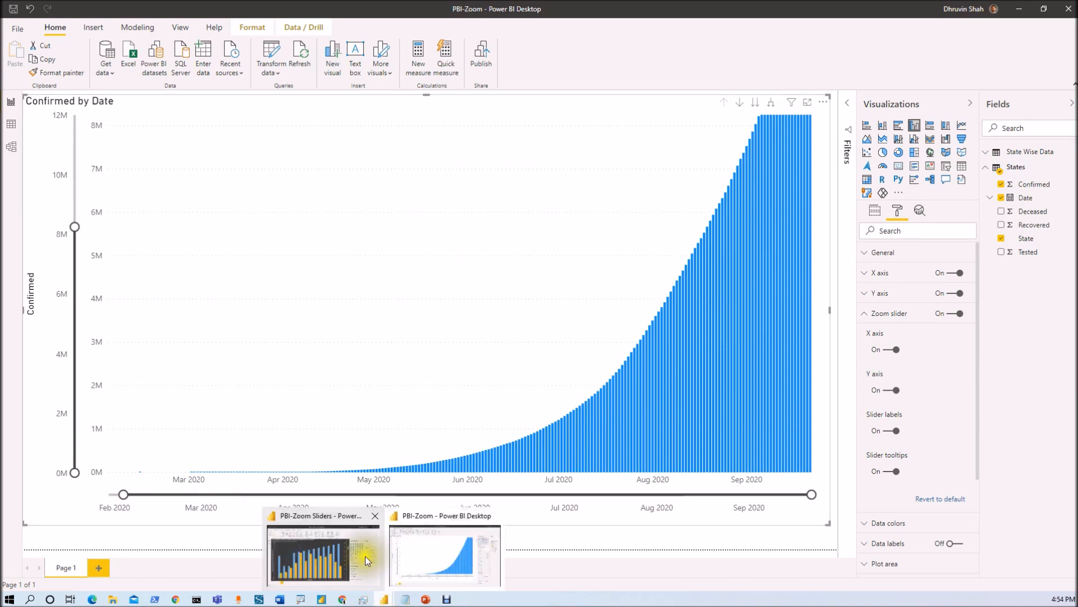
- On the Group Name combo chart, cap the participant count axis near 25 and reset the percentage axis to full range
click(354, 559)
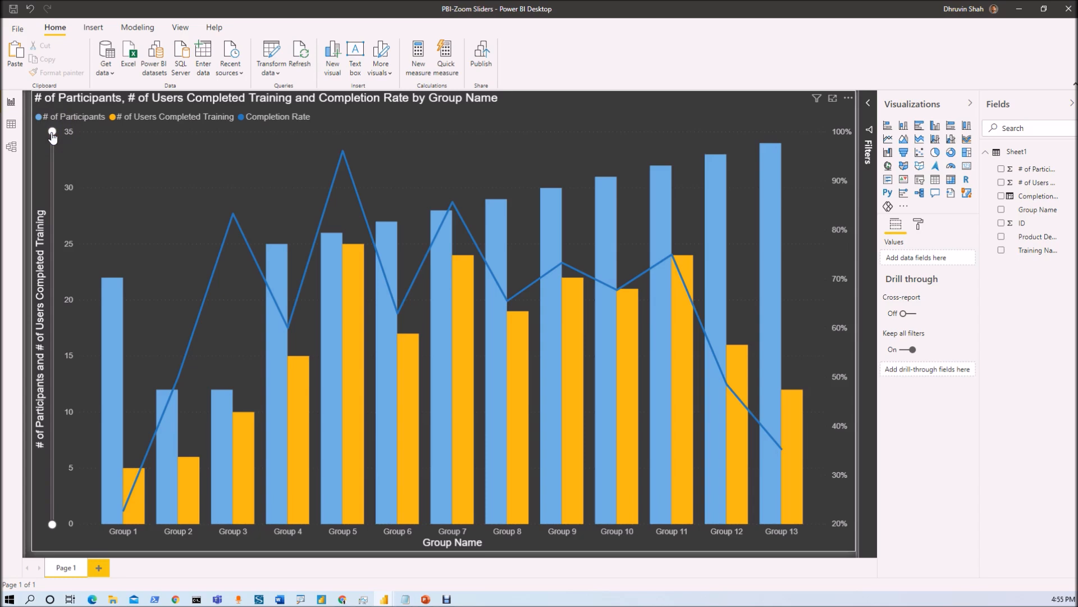
mouse_move(51, 133)
mouse_down()
mouse_move(51, 359)
mouse_move(52, 227)
mouse_up()
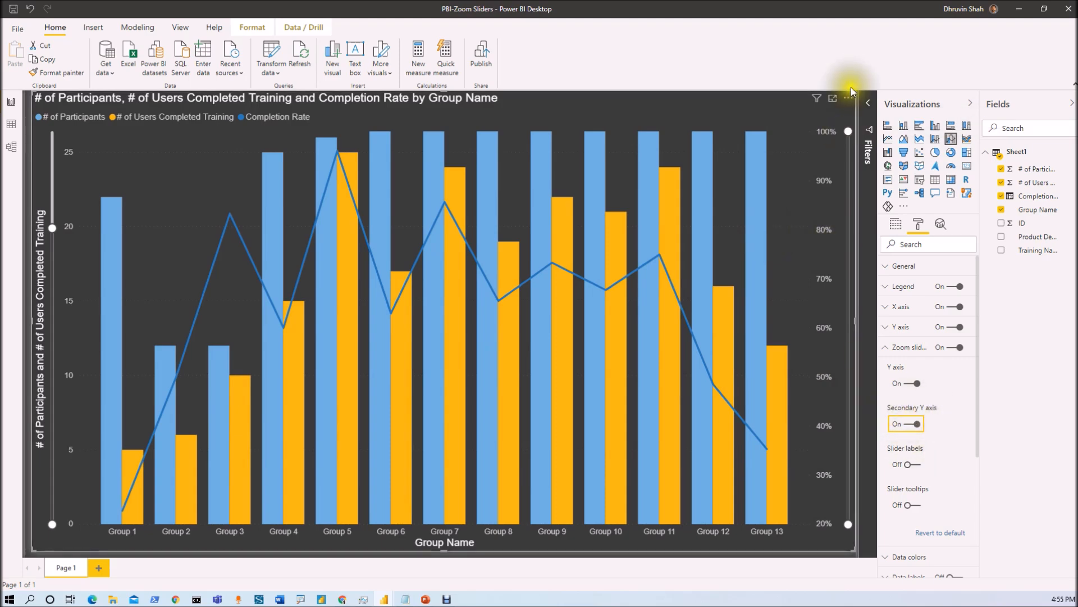
mouse_move(848, 134)
mouse_down()
mouse_move(847, 290)
mouse_move(848, 278)
mouse_up()
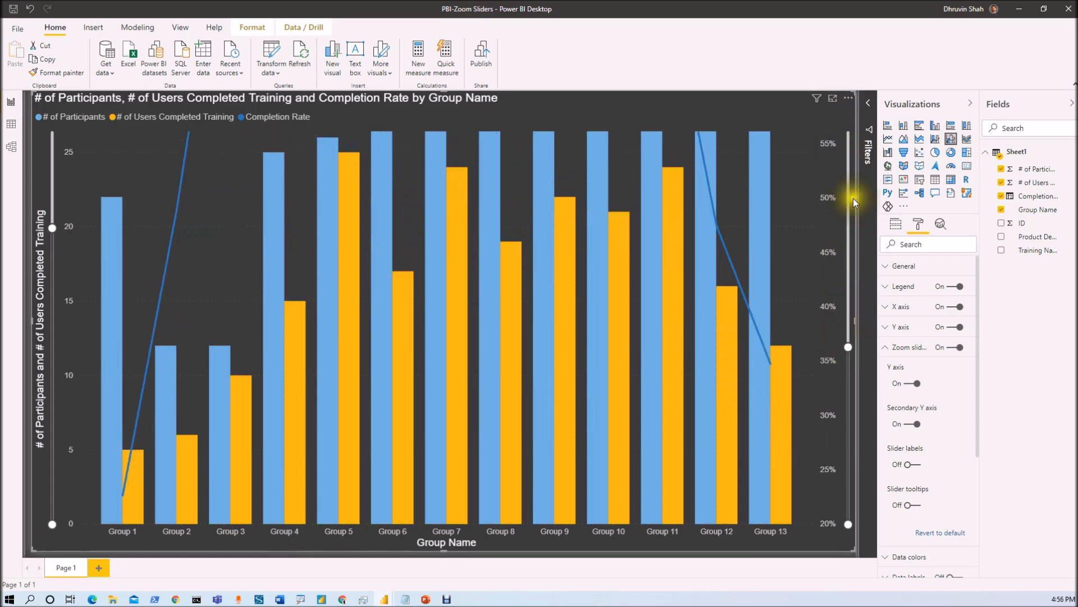
double_click(849, 134)
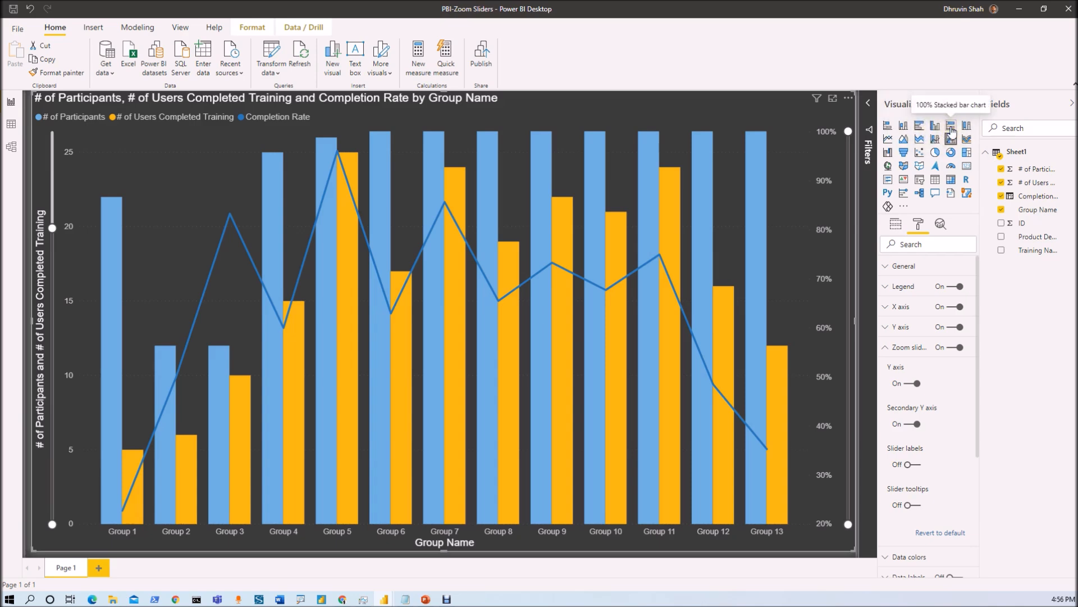
- Try the training chart as stacked area then stacked column, and return to the Confirmed by Date report
click(904, 138)
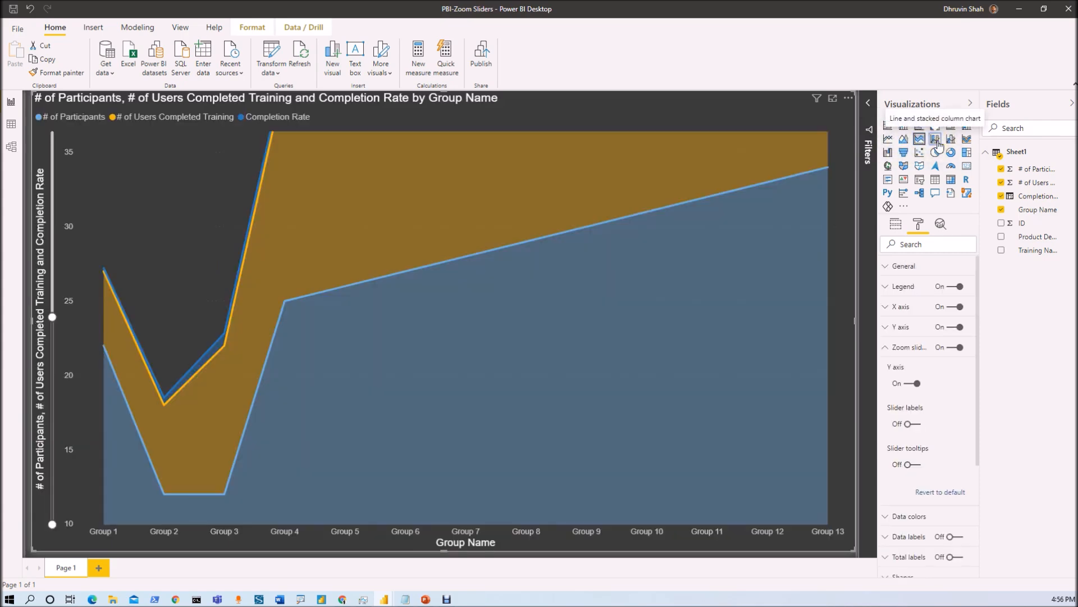
click(936, 138)
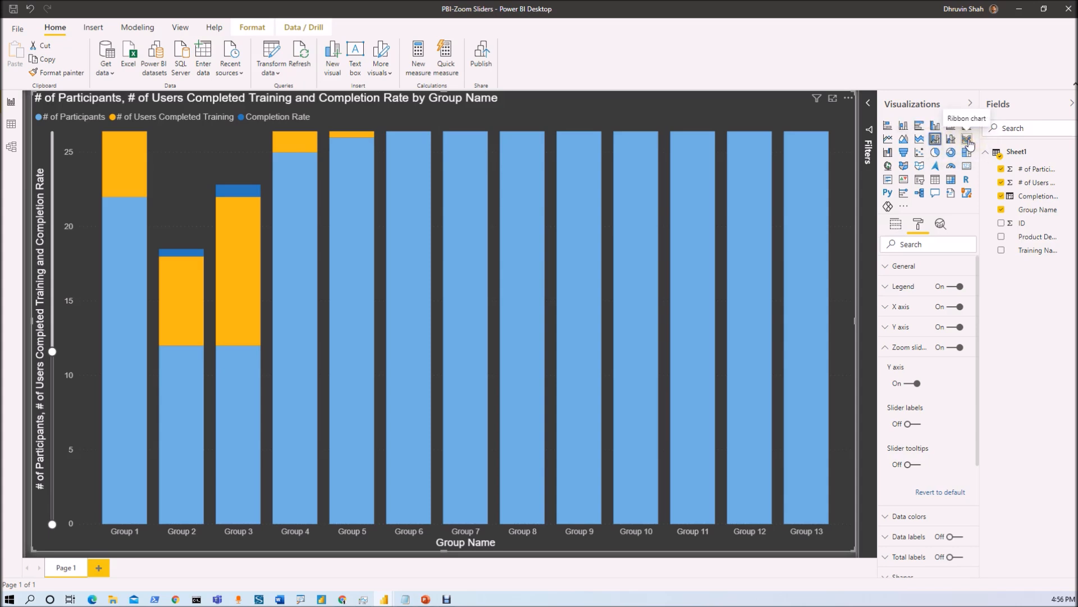
mouse_move(384, 599)
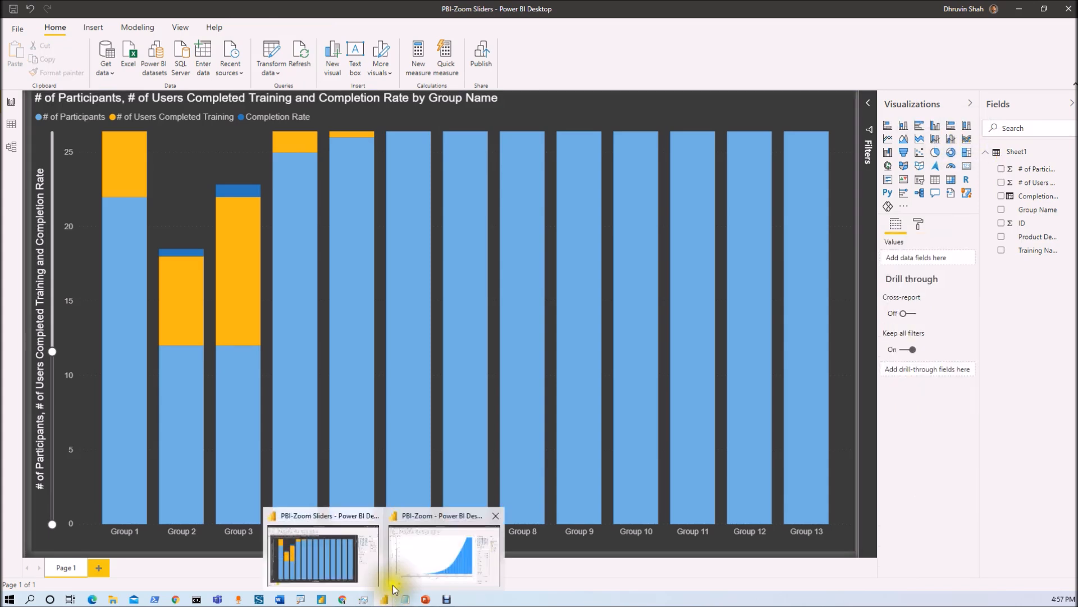
click(423, 556)
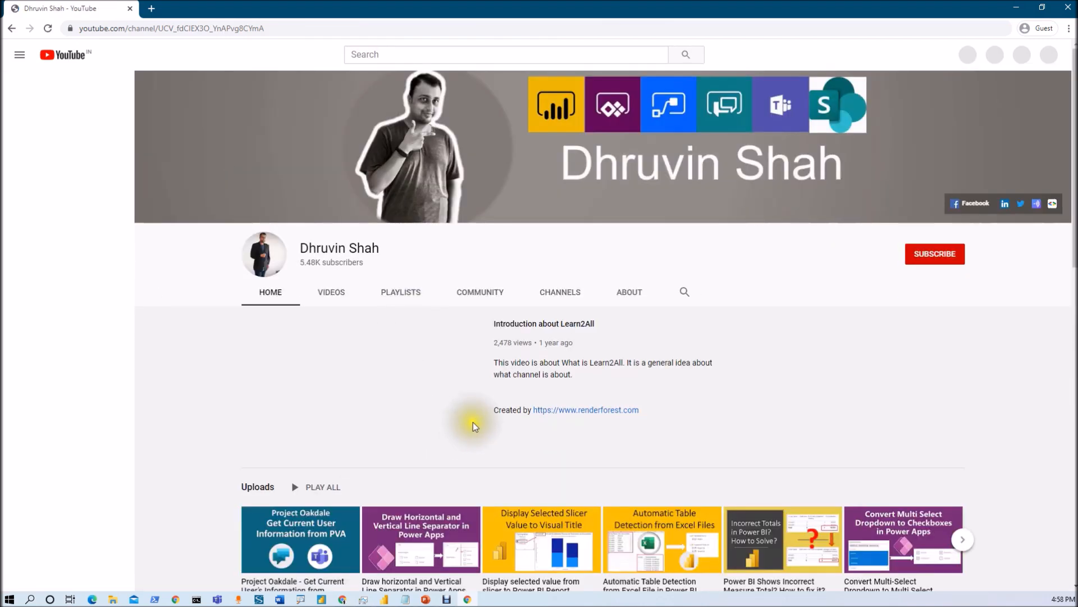
- Play the channel trailer and open the banner's sign-up form and PodCast links in new tabs, returning to YouTube
click(287, 444)
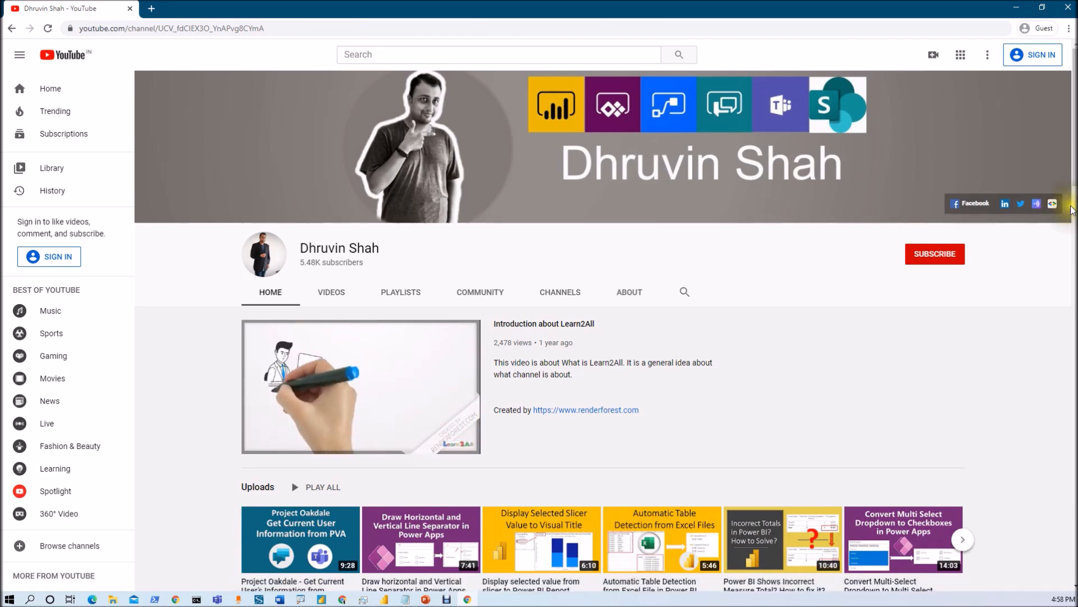
click(1051, 203)
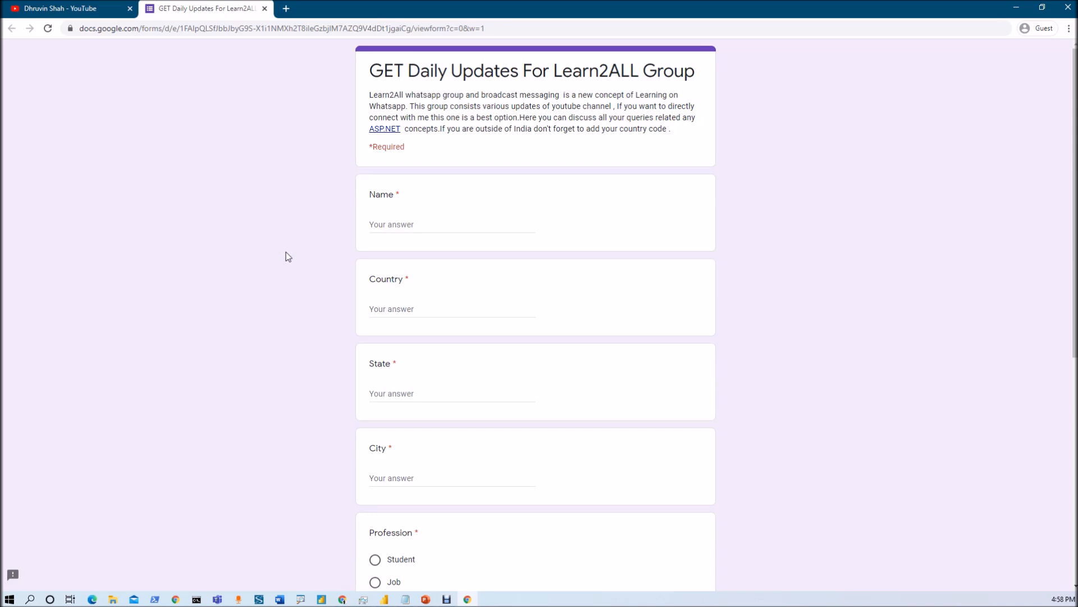
click(72, 8)
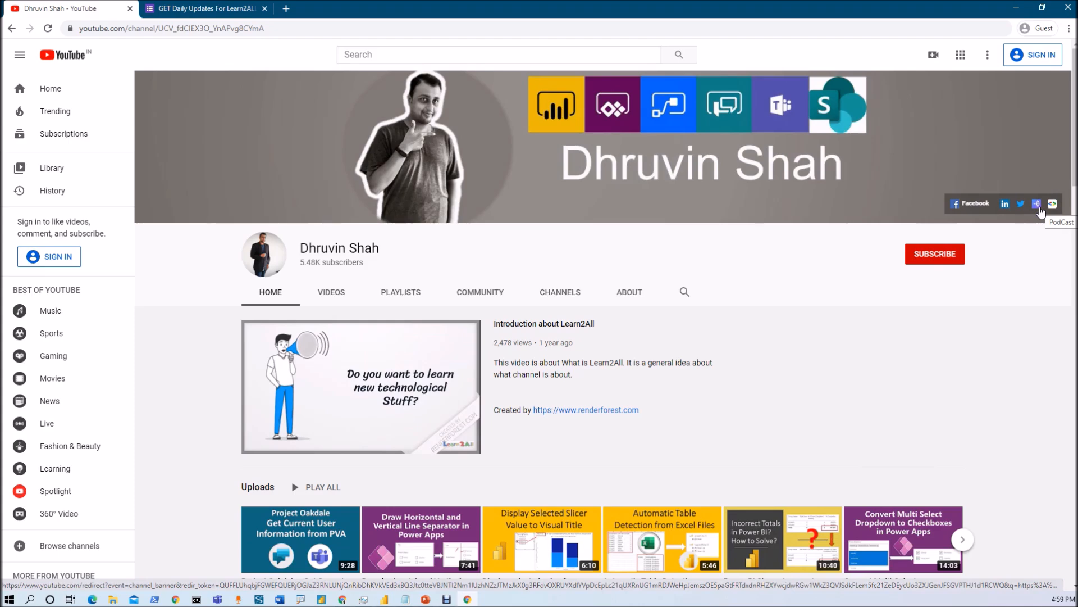
click(1038, 204)
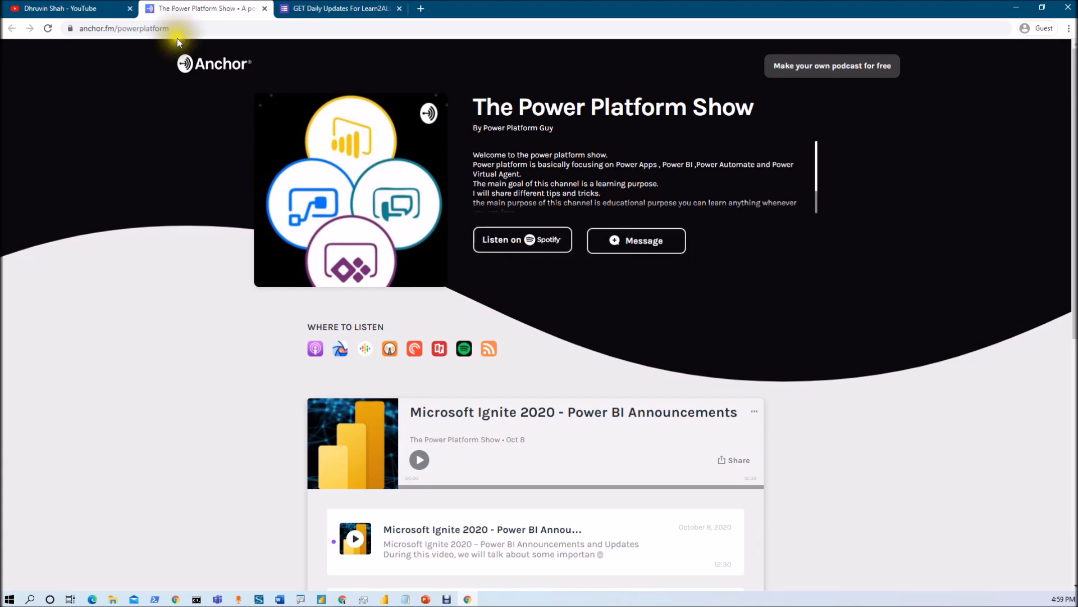
click(66, 8)
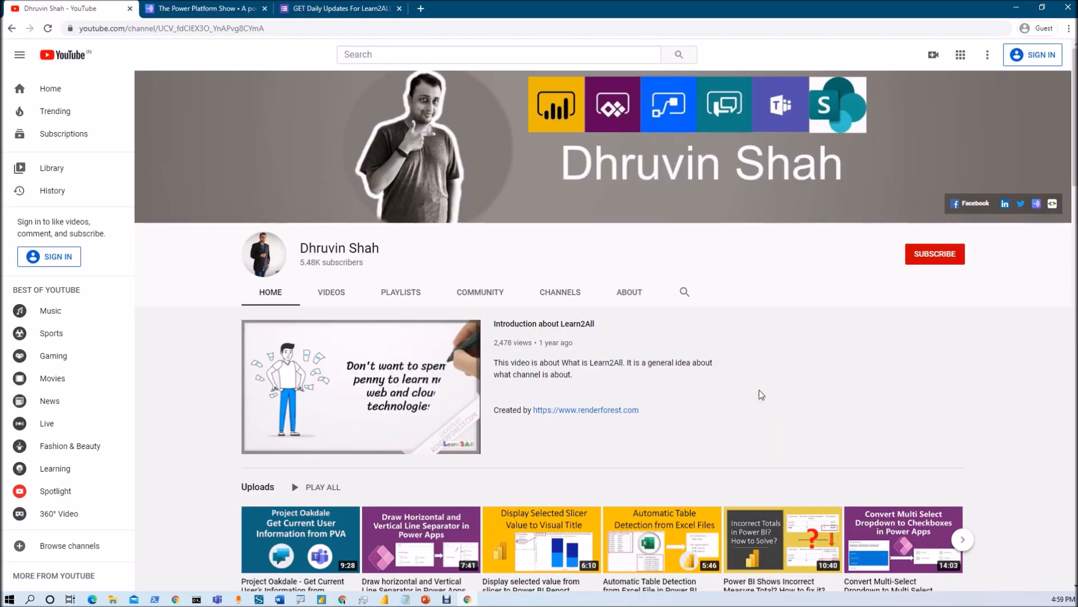